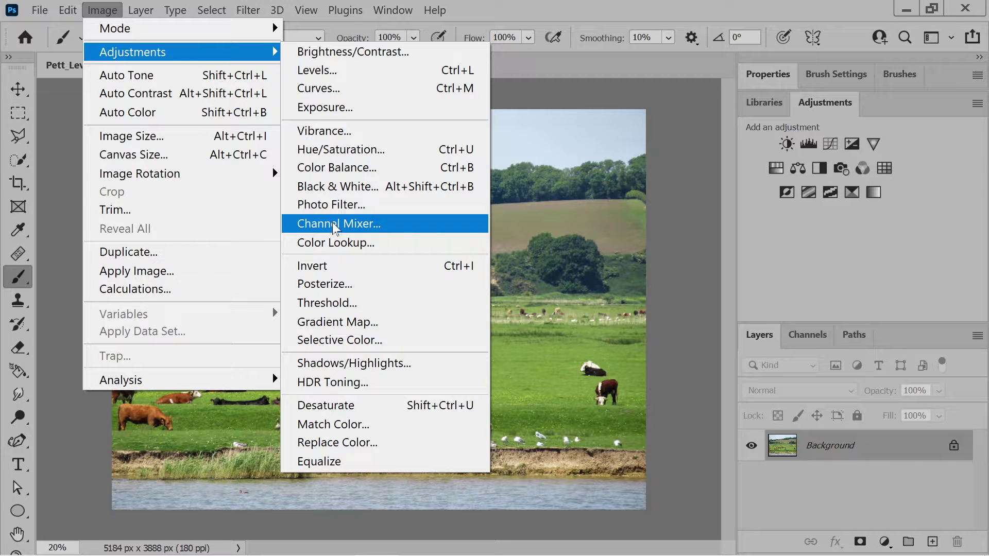
Open the Channel Mixer adjustment on the cow pasture photo and turn on Monochrome
{"action": "left_click", "coordinate": [335, 225]}
{"action": "left_click_drag", "start_coordinate": [480, 52], "coordinate": [771, 129]}
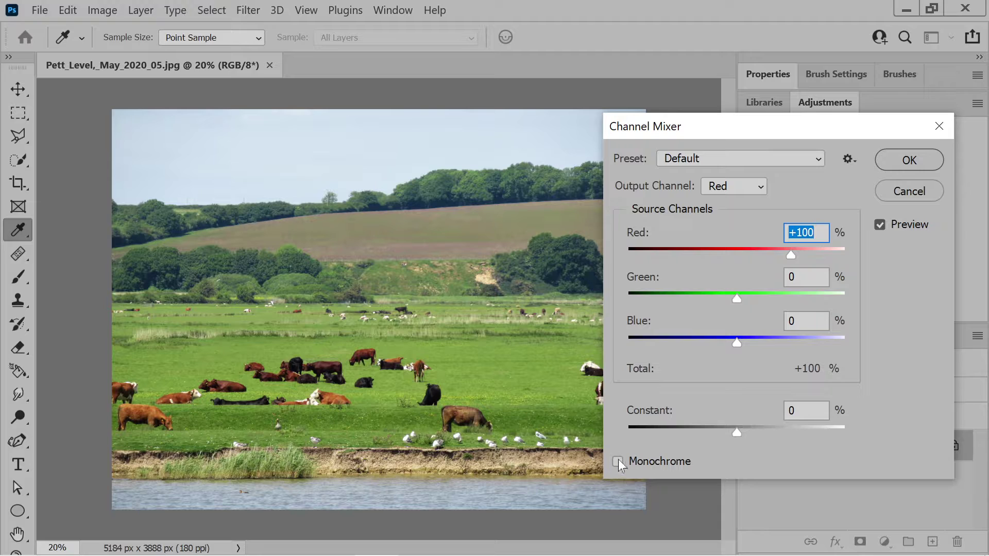
{"action": "left_click_drag", "start_coordinate": [703, 129], "coordinate": [736, 120]}
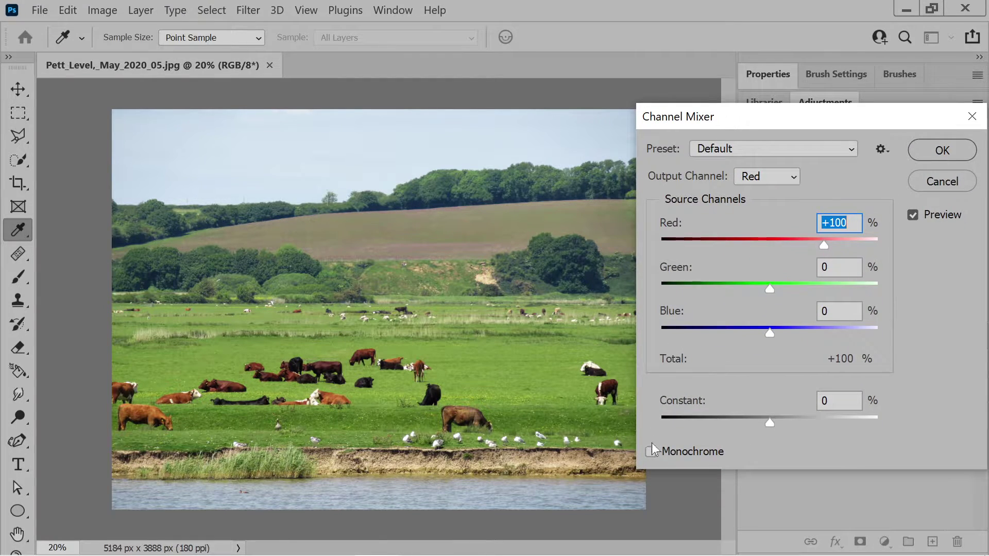
{"action": "left_click", "coordinate": [651, 453]}
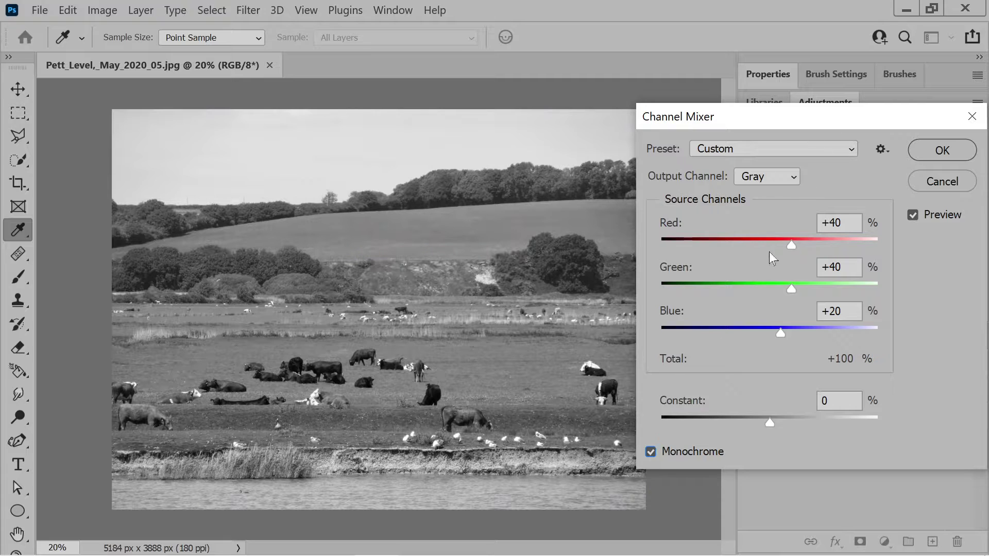
Try the Channel Mixer presets Black & White Infrared, Blue Filter, Orange Filter and Red Filter in turn on the pasture photo
{"action": "left_click", "coordinate": [845, 150]}
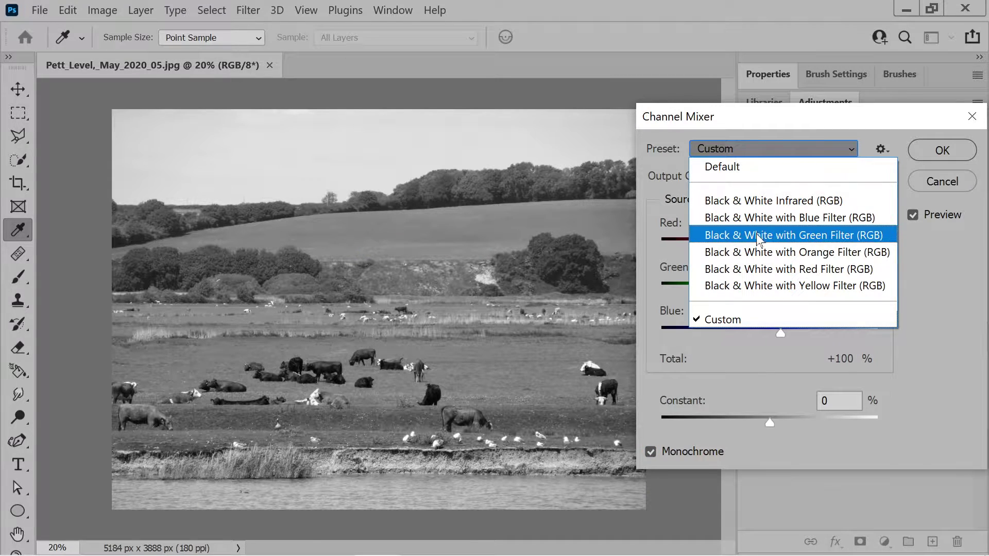
{"action": "left_click", "coordinate": [761, 205]}
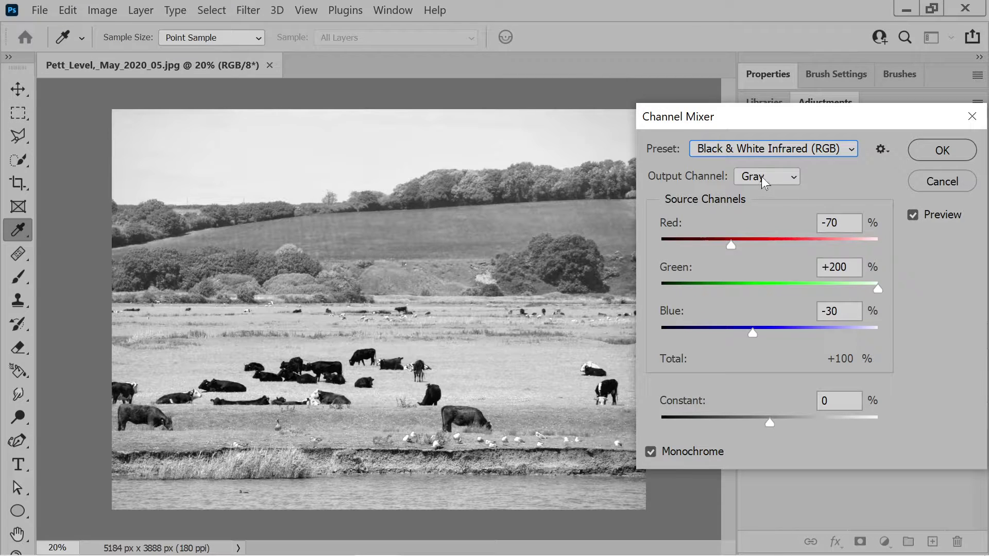
{"action": "left_click", "coordinate": [753, 153]}
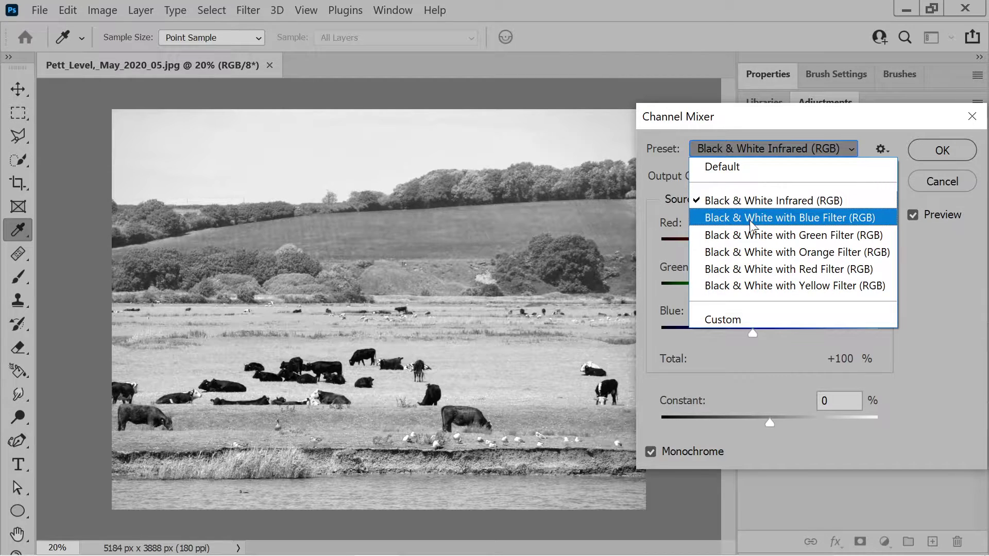
{"action": "left_click", "coordinate": [749, 221]}
{"action": "left_click", "coordinate": [752, 150]}
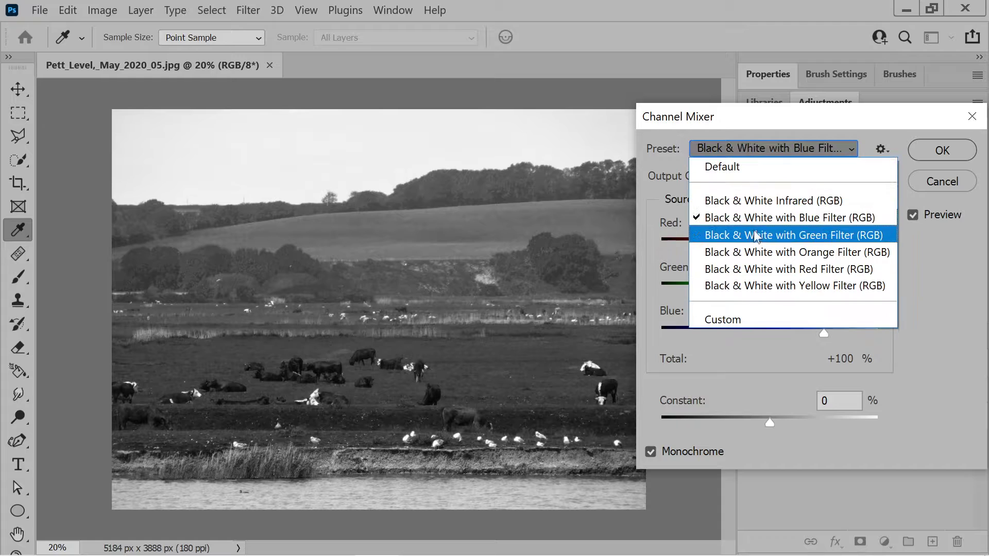
{"action": "left_click", "coordinate": [753, 251]}
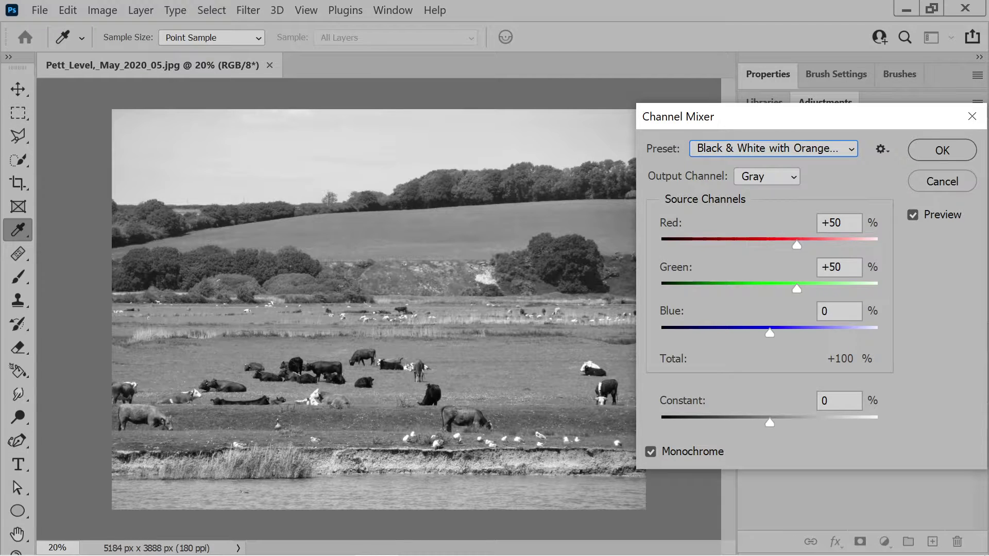
{"action": "left_click", "coordinate": [774, 151]}
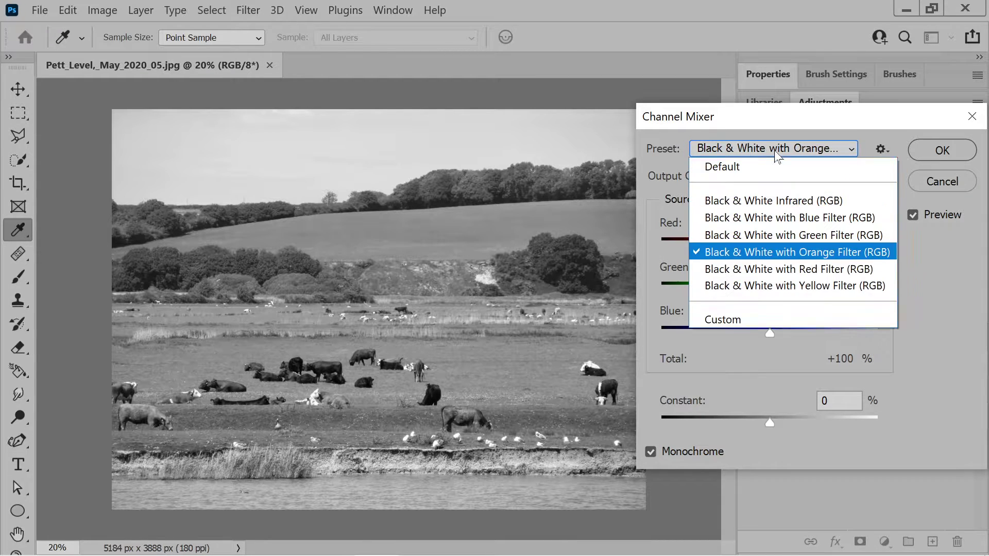
{"action": "left_click", "coordinate": [774, 264]}
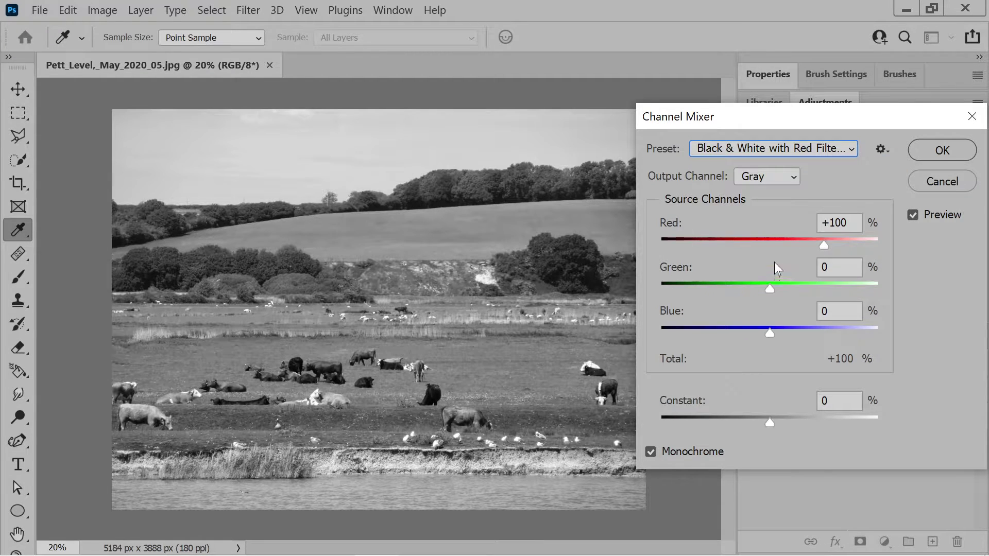
{"action": "left_click", "coordinate": [767, 153]}
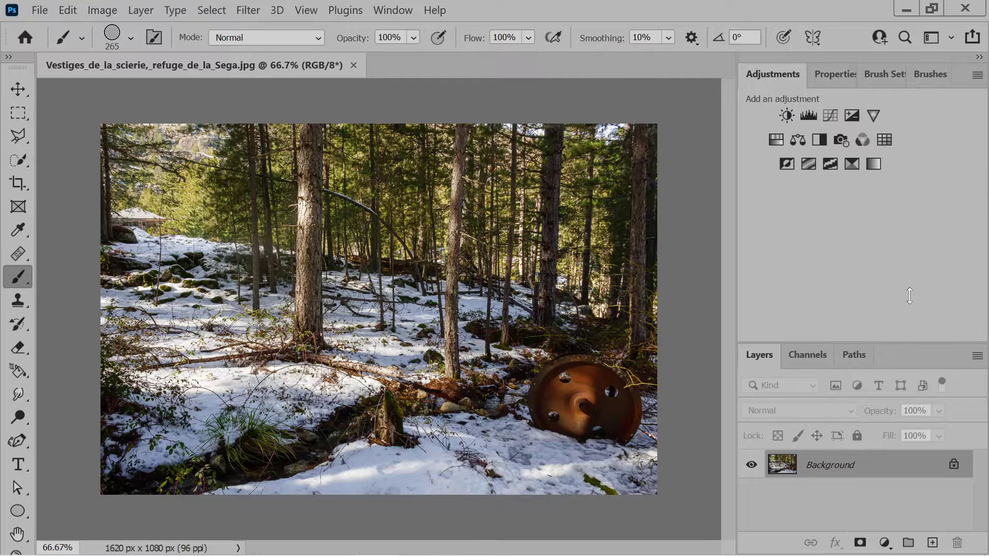
Add a Channel Mixer adjustment layer to the forest photo and apply the Black & White with Blue Filter (RGB) preset
{"action": "mouse_move", "coordinate": [909, 295]}
{"action": "left_mouse_down"}
{"action": "mouse_move", "coordinate": [903, 263]}
{"action": "mouse_move", "coordinate": [900, 301]}
{"action": "left_mouse_up"}
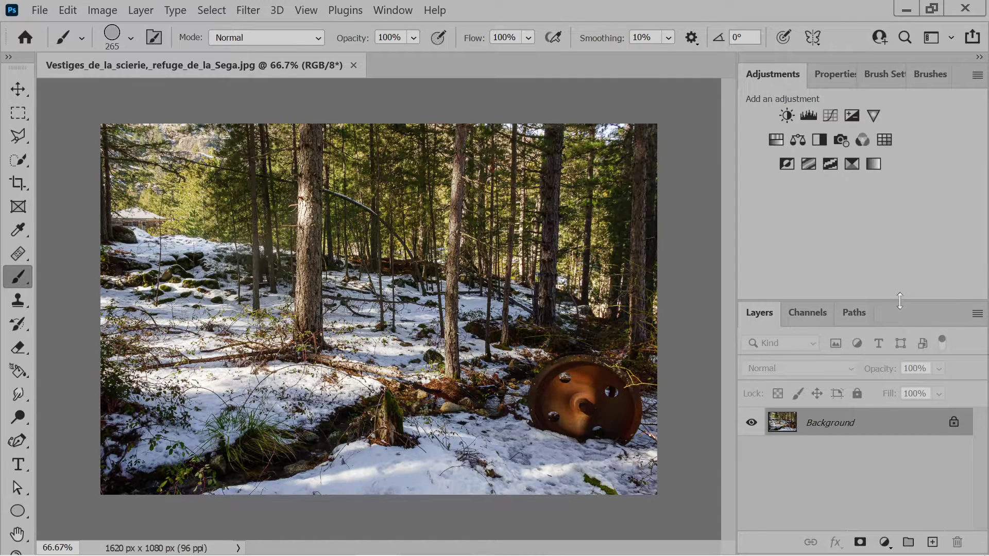
{"action": "left_click", "coordinate": [862, 139]}
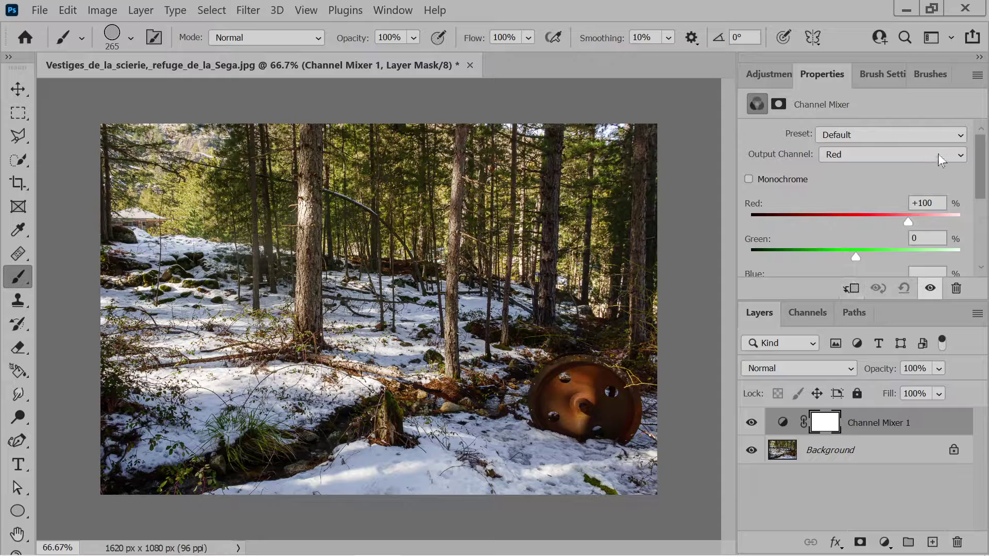
{"action": "left_click", "coordinate": [749, 180]}
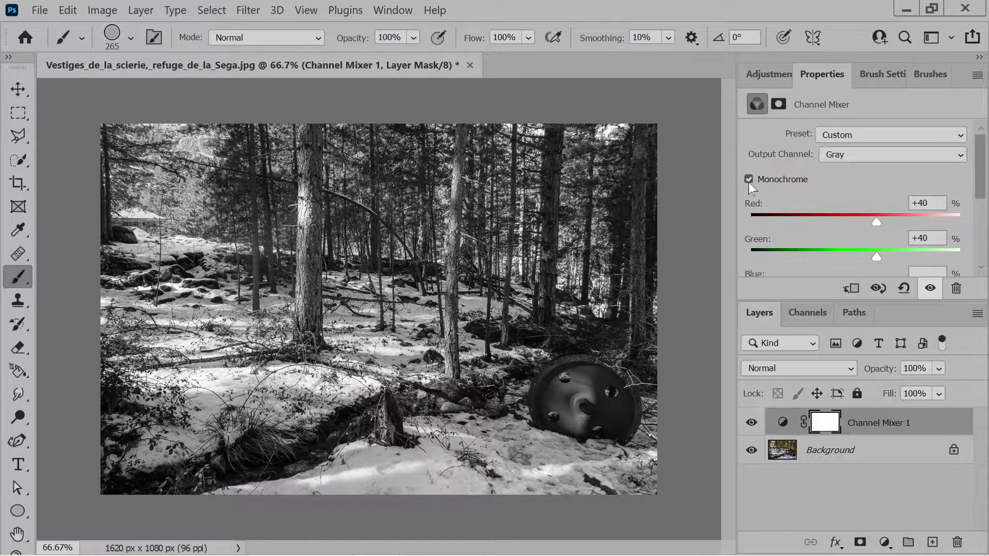
{"action": "left_click", "coordinate": [749, 180]}
{"action": "left_click", "coordinate": [934, 136]}
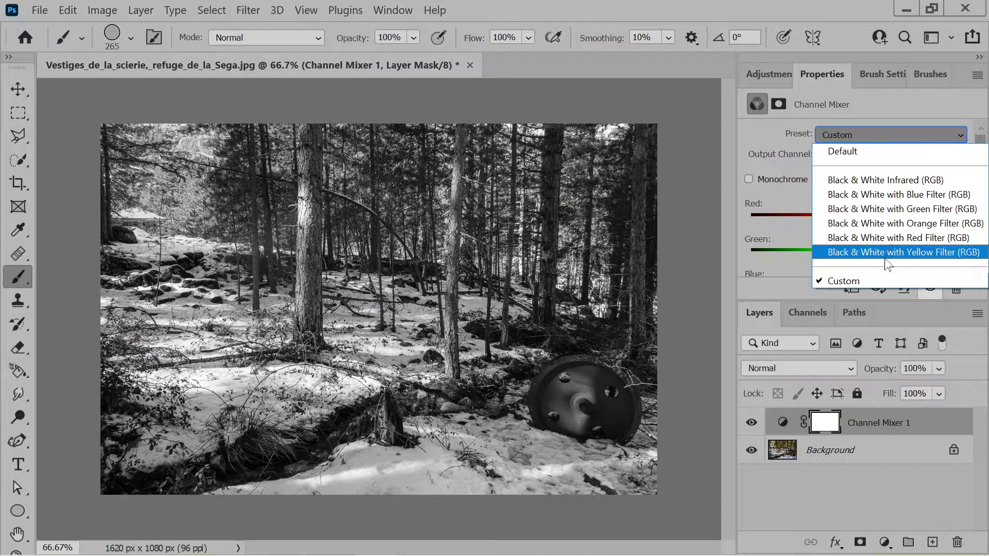
{"action": "left_click", "coordinate": [876, 197]}
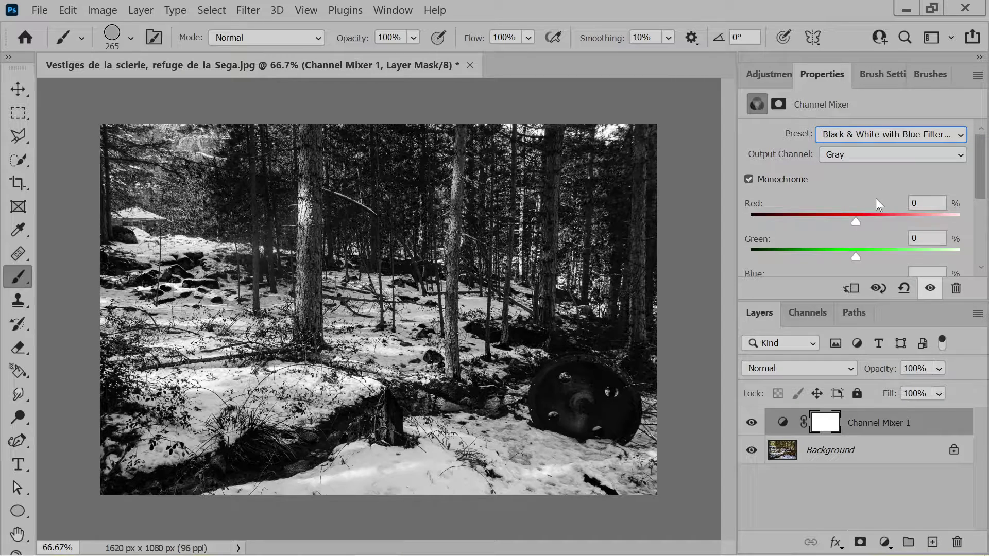
Delete the Channel Mixer adjustment layer from the forest photo
{"action": "left_click", "coordinate": [783, 423]}
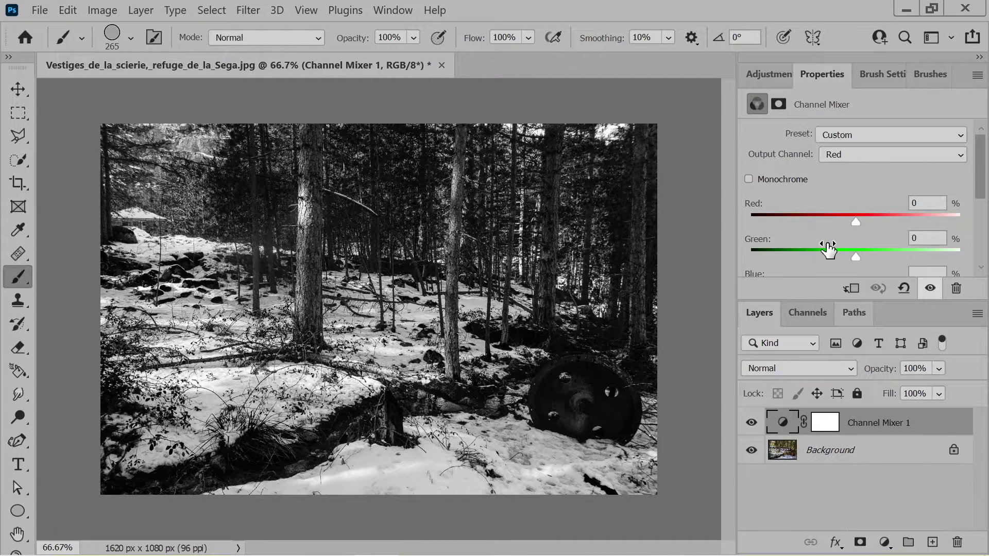
{"action": "key", "text": "Delete"}
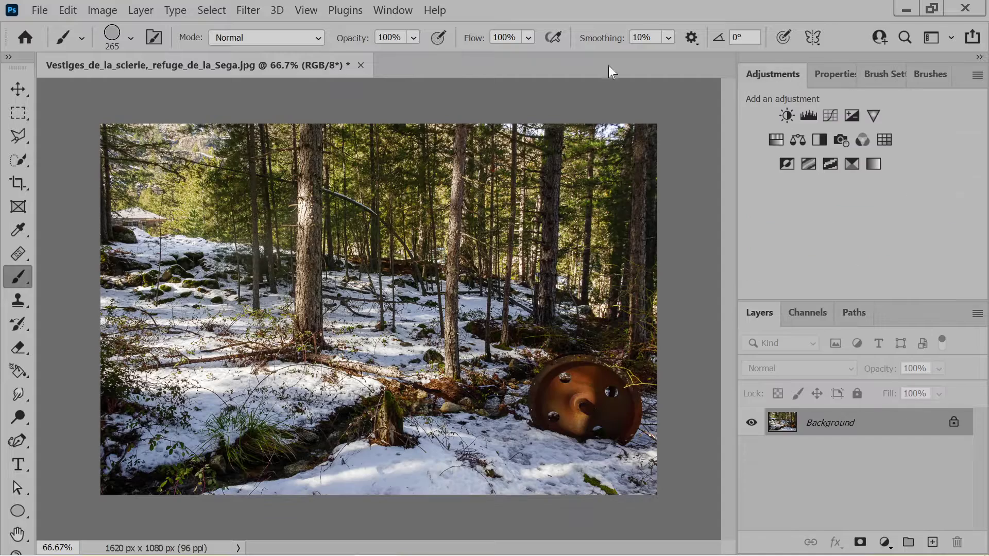
Add a Levels adjustment layer to both the forest and church interior photos, and return to the forest photo
{"action": "left_click", "coordinate": [809, 116]}
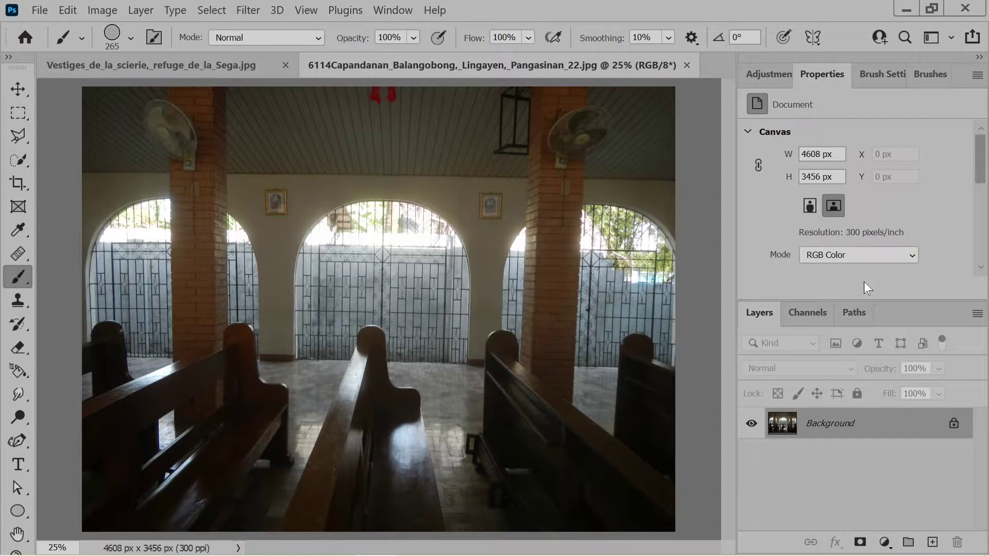
{"action": "left_click", "coordinate": [766, 72]}
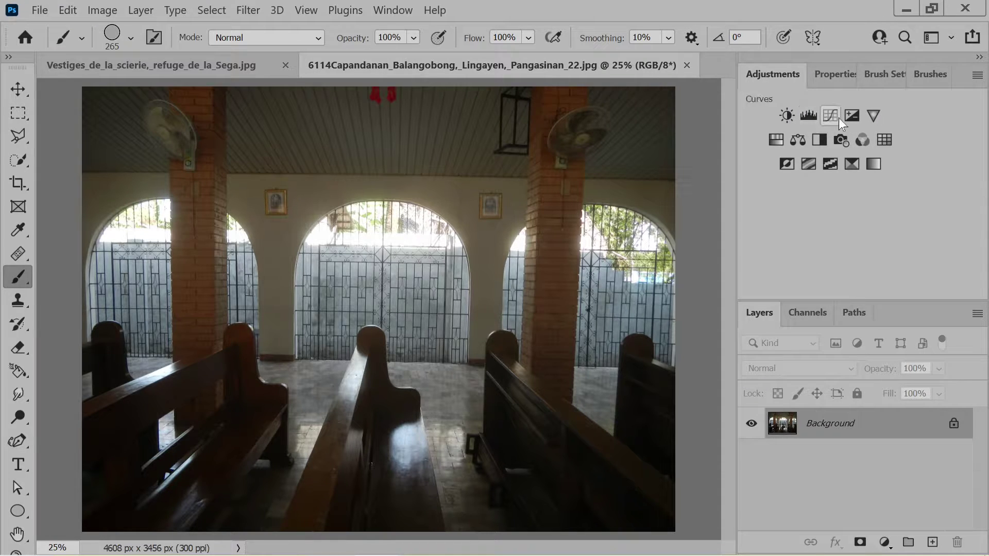
{"action": "left_click", "coordinate": [810, 119]}
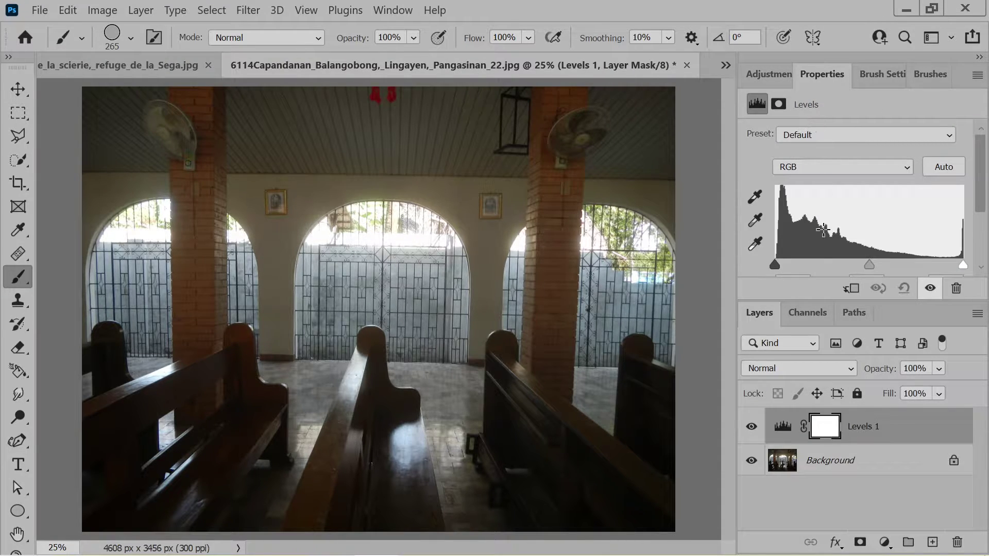
{"action": "left_click", "coordinate": [131, 65]}
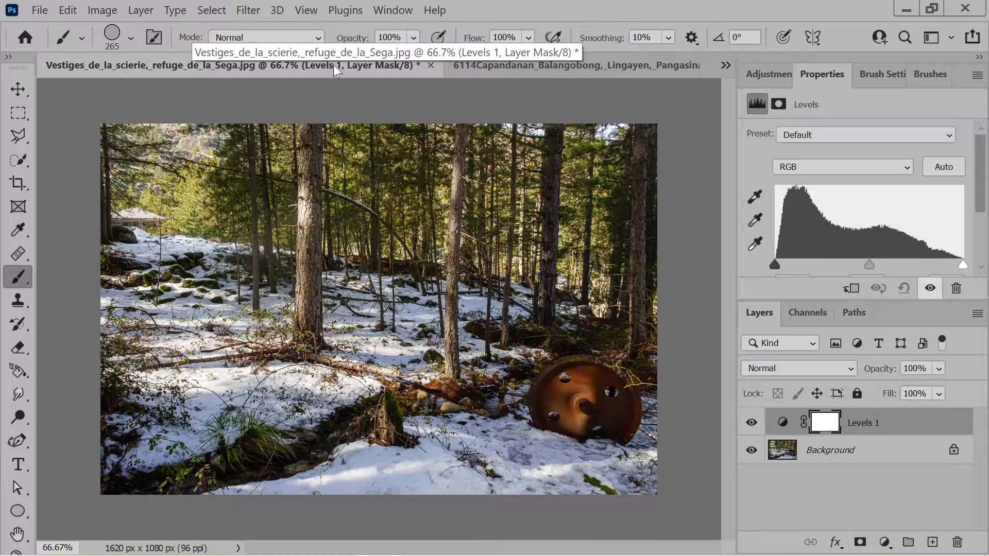
Add a Levels adjustment layer to the chair photo Meubilair,_BK-1987-67-B.jpg
{"action": "left_click", "coordinate": [474, 66]}
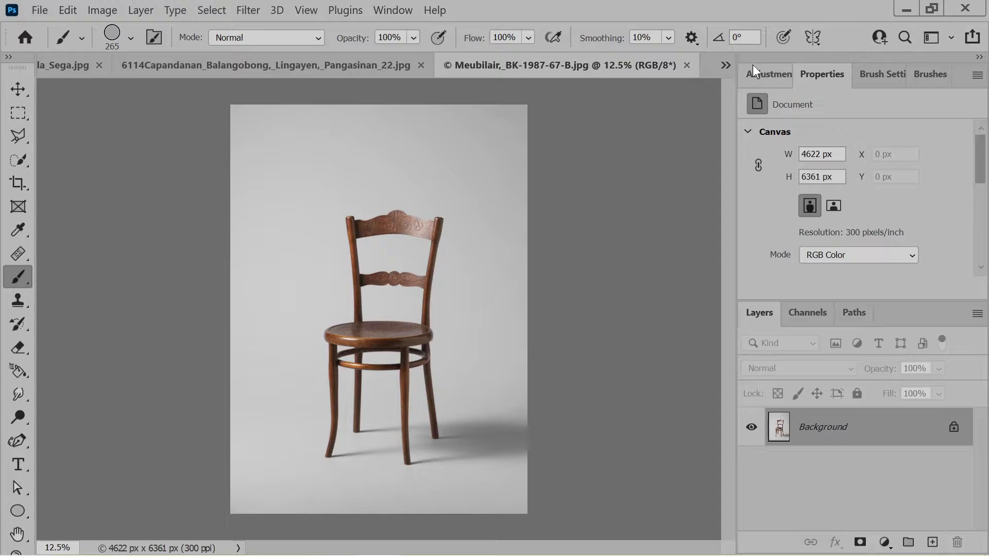
{"action": "left_click", "coordinate": [752, 67]}
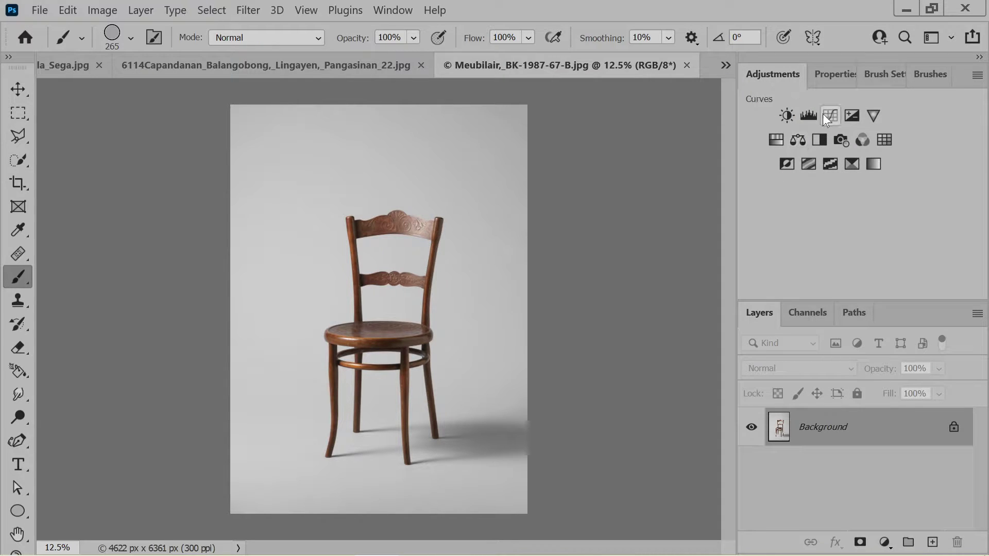
{"action": "left_click", "coordinate": [805, 114]}
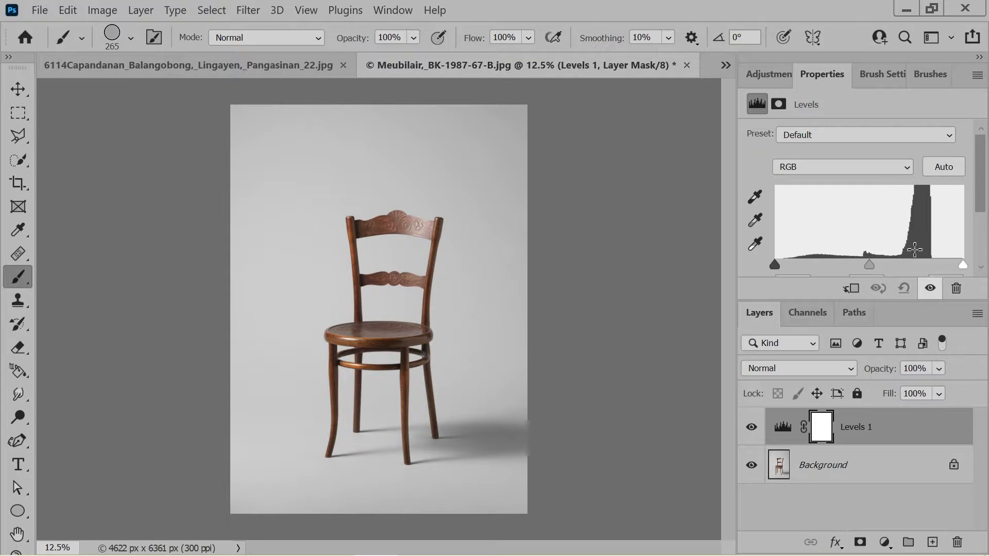
Brighten the chair photo by moving the Levels white input point in to where the histogram's bright end begins
{"action": "left_click_drag", "start_coordinate": [959, 264], "coordinate": [931, 262]}
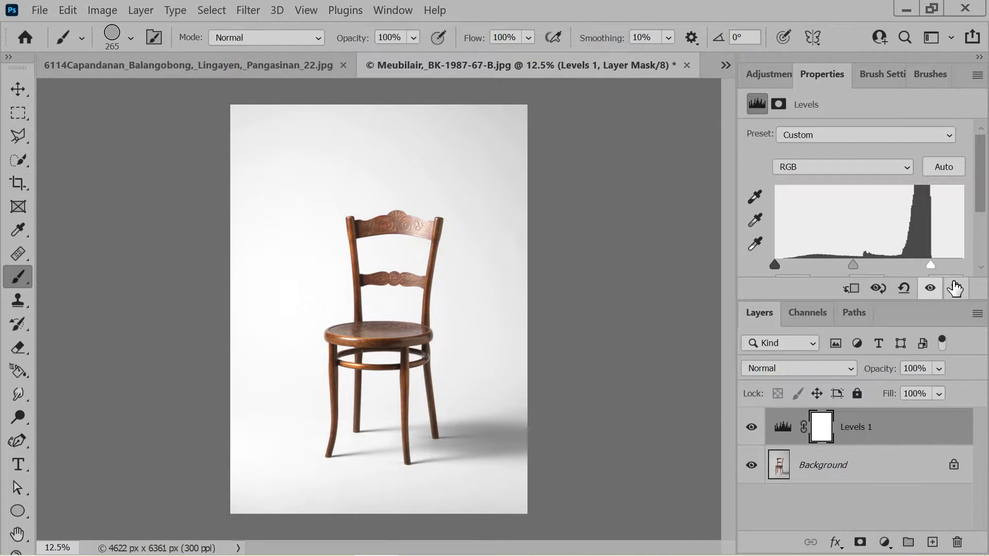
{"action": "key", "text": "ctrl+z"}
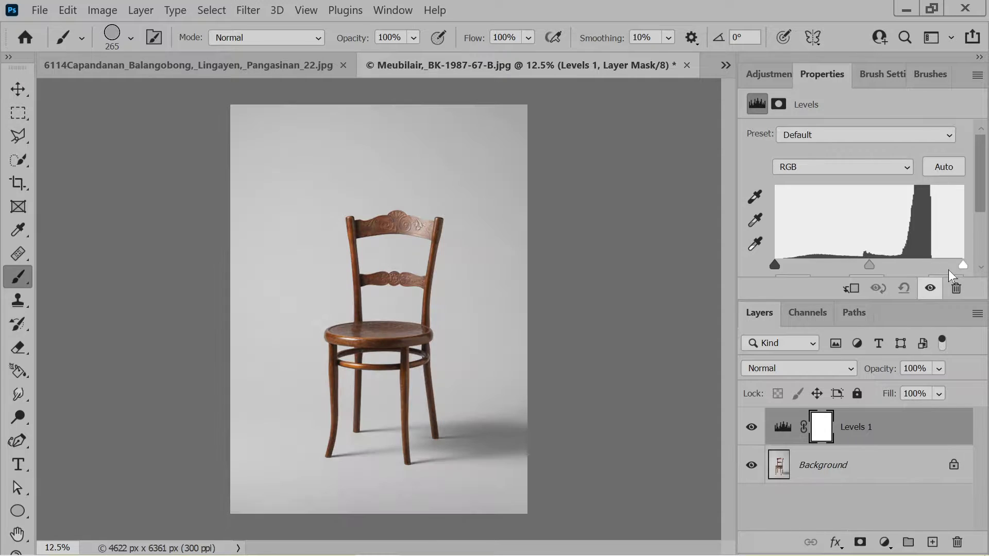
{"action": "left_click_drag", "start_coordinate": [961, 265], "coordinate": [933, 267]}
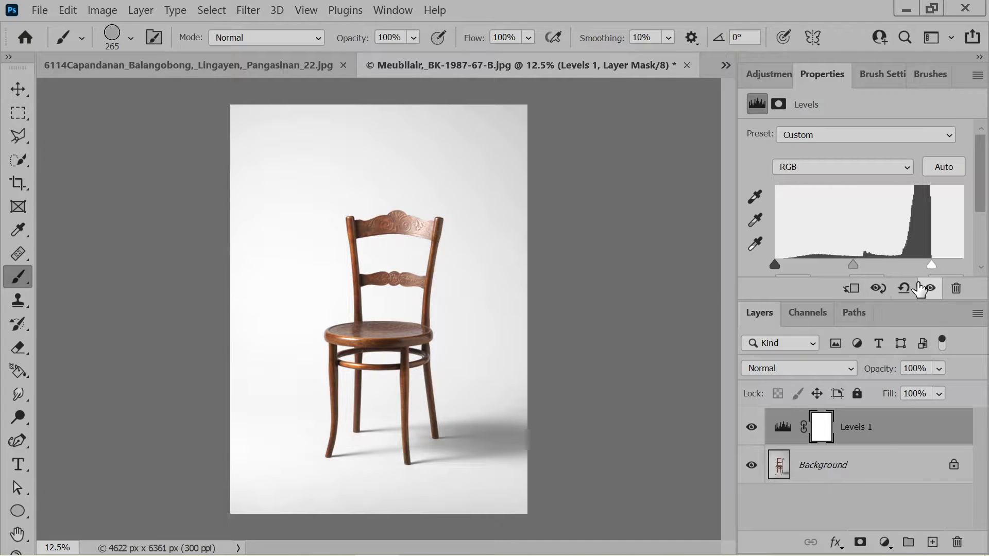
Try brightening the church interior photo with the Levels white point and midtones, and delete that Levels layer
{"action": "left_click", "coordinate": [202, 66]}
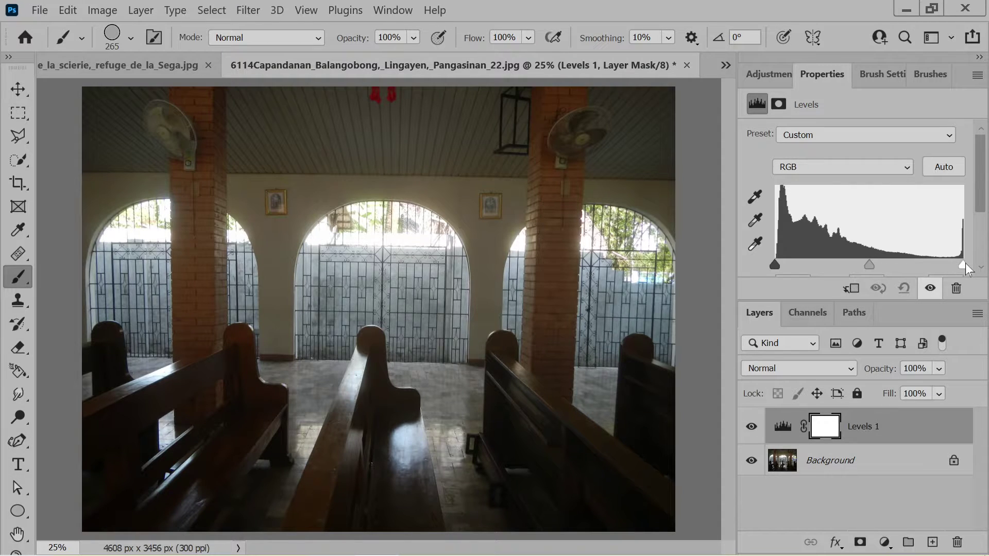
{"action": "mouse_move", "coordinate": [964, 266]}
{"action": "left_mouse_down"}
{"action": "mouse_move", "coordinate": [896, 266]}
{"action": "mouse_move", "coordinate": [867, 273]}
{"action": "mouse_move", "coordinate": [889, 283]}
{"action": "mouse_move", "coordinate": [859, 282]}
{"action": "mouse_move", "coordinate": [881, 267]}
{"action": "mouse_move", "coordinate": [967, 264]}
{"action": "left_mouse_up"}
{"action": "mouse_move", "coordinate": [778, 264]}
{"action": "left_mouse_down"}
{"action": "mouse_move", "coordinate": [815, 267]}
{"action": "mouse_move", "coordinate": [767, 273]}
{"action": "left_mouse_up"}
{"action": "left_click_drag", "start_coordinate": [963, 265], "coordinate": [927, 266]}
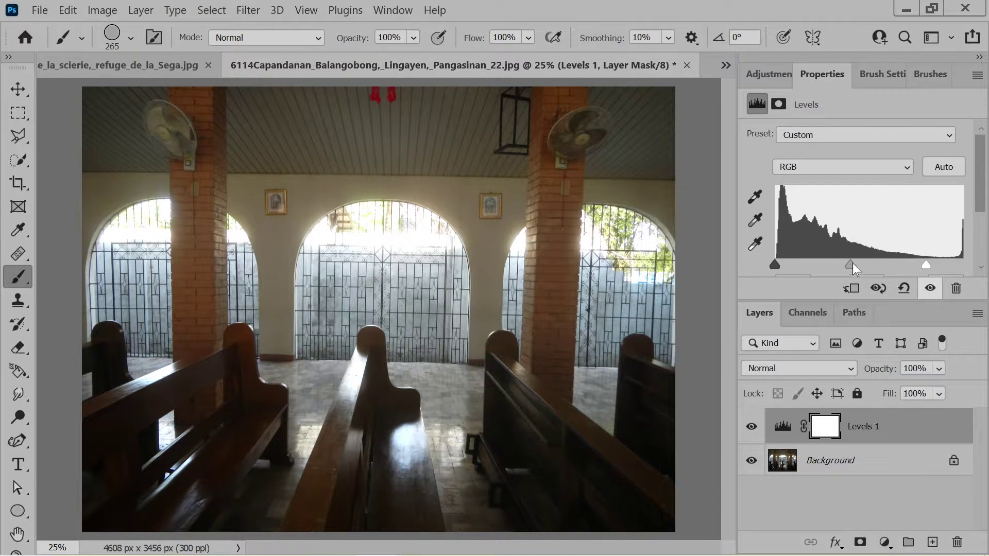
{"action": "left_click_drag", "start_coordinate": [852, 264], "coordinate": [826, 268]}
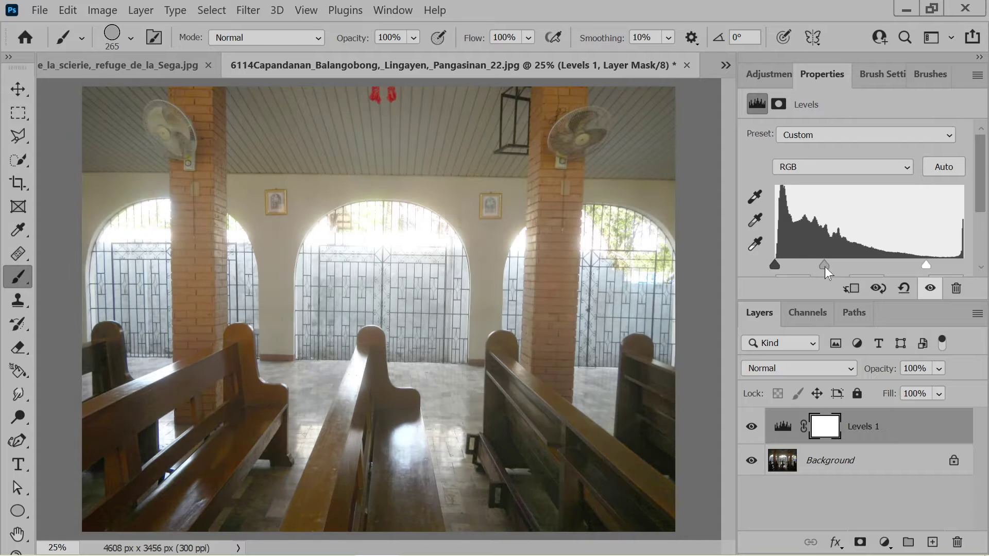
{"action": "left_click_drag", "start_coordinate": [926, 261], "coordinate": [923, 261]}
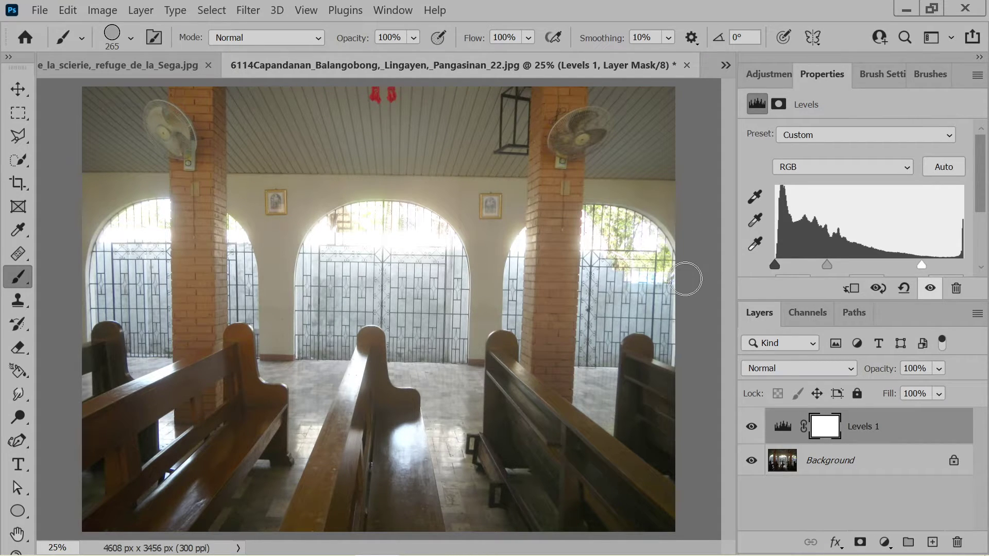
{"action": "key", "text": "Delete"}
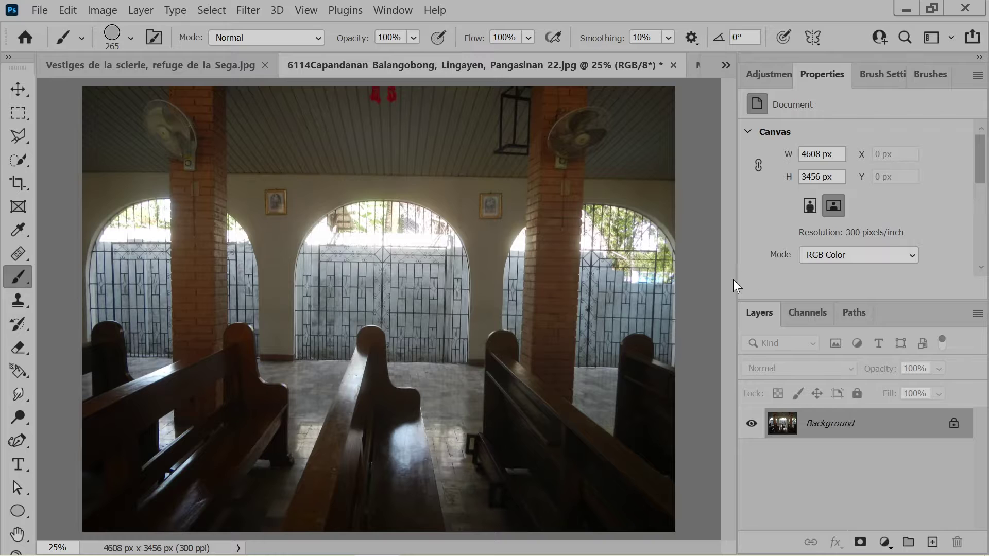
Brighten the forest photo's Levels layer by moving the white input point inward and fine-tuning the midtones
{"action": "left_click", "coordinate": [133, 67]}
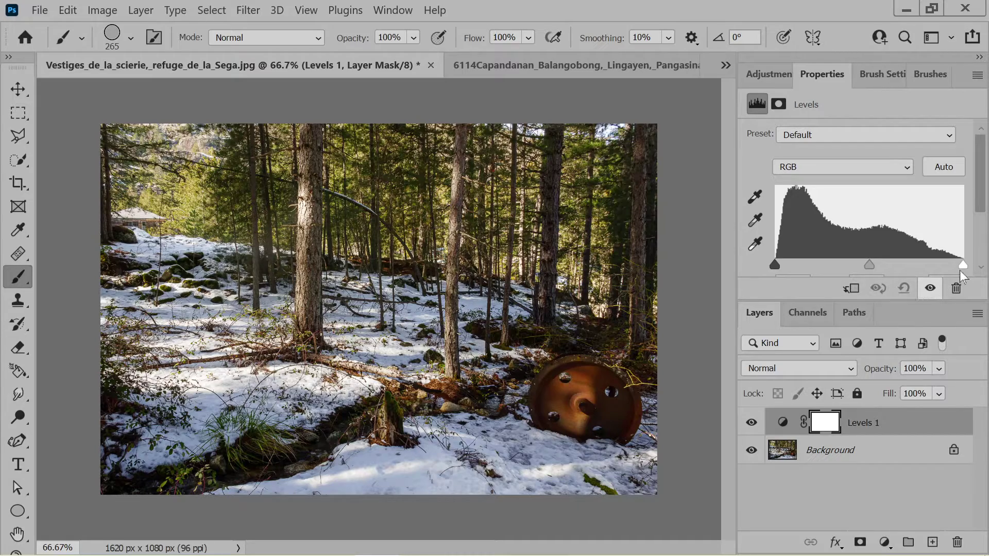
{"action": "mouse_move", "coordinate": [775, 266]}
{"action": "left_mouse_down"}
{"action": "mouse_move", "coordinate": [818, 265]}
{"action": "mouse_move", "coordinate": [771, 270]}
{"action": "left_mouse_up"}
{"action": "left_click_drag", "start_coordinate": [963, 265], "coordinate": [908, 266]}
{"action": "mouse_move", "coordinate": [845, 264]}
{"action": "left_mouse_down"}
{"action": "mouse_move", "coordinate": [864, 264]}
{"action": "mouse_move", "coordinate": [843, 267]}
{"action": "left_mouse_up"}
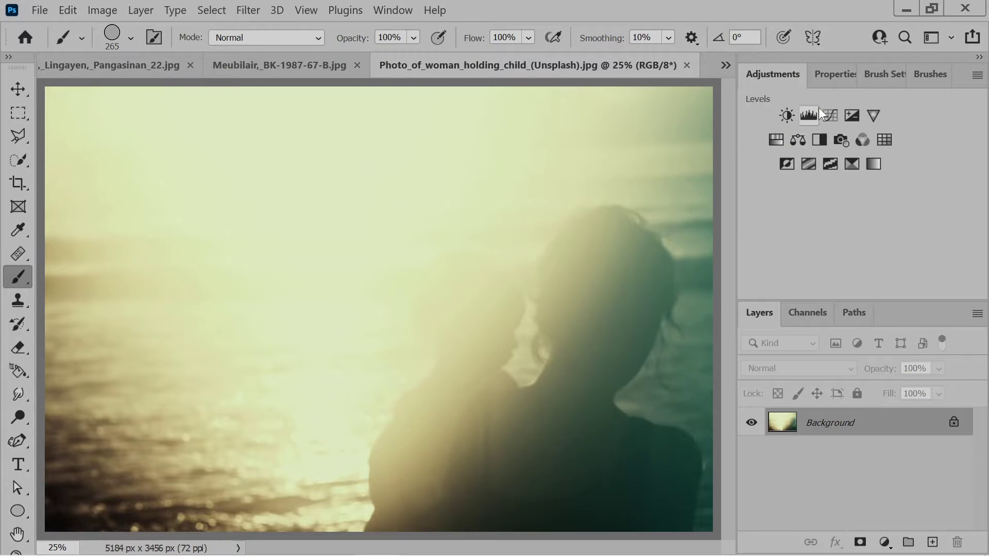
Add a Levels adjustment layer to the woman-and-child photo and move its white and black input points inward to increase contrast
{"action": "left_click", "coordinate": [807, 117]}
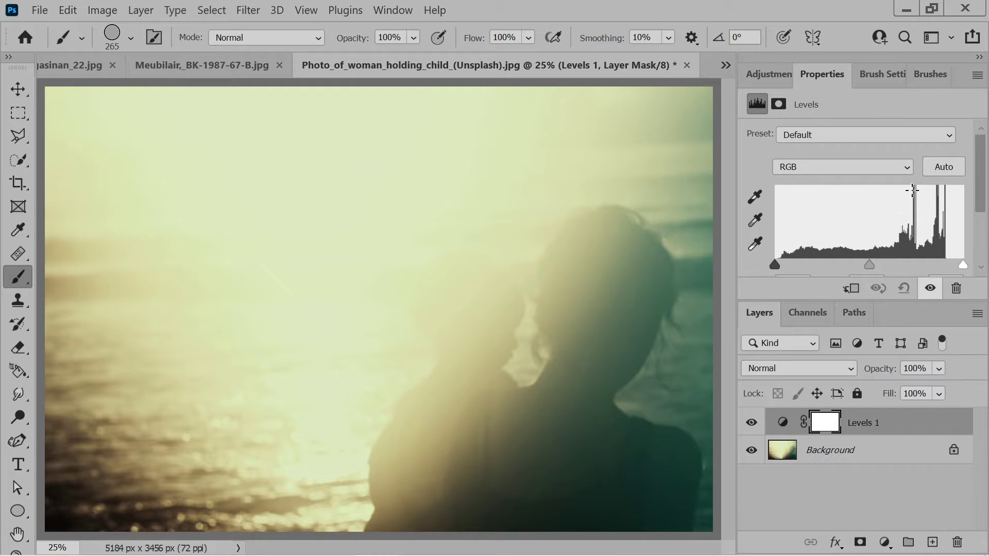
{"action": "left_click_drag", "start_coordinate": [963, 266], "coordinate": [945, 265]}
{"action": "left_click_drag", "start_coordinate": [775, 265], "coordinate": [840, 265]}
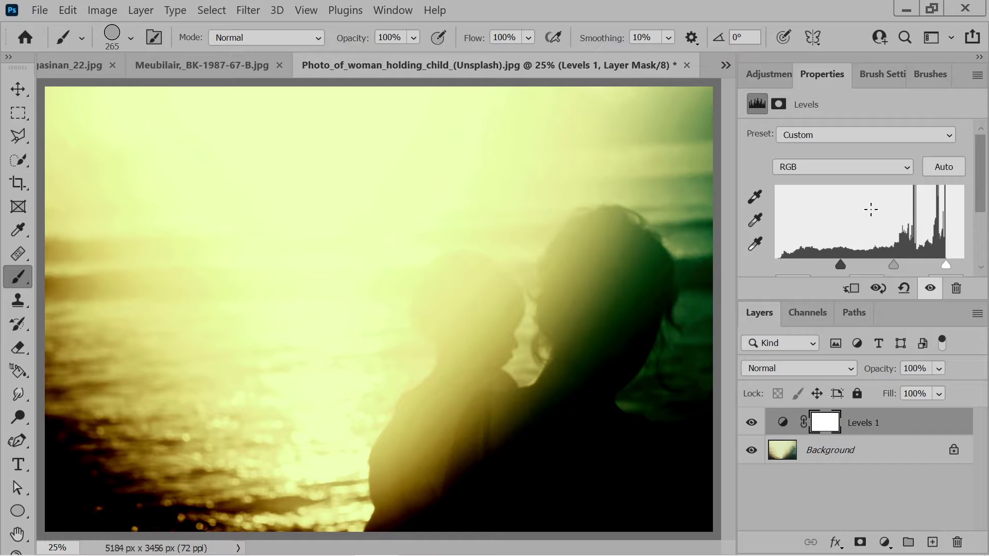
Add a Black & White adjustment layer, compare the Lighter and Red Filter presets, and settle on Lighter
{"action": "left_click", "coordinate": [769, 66]}
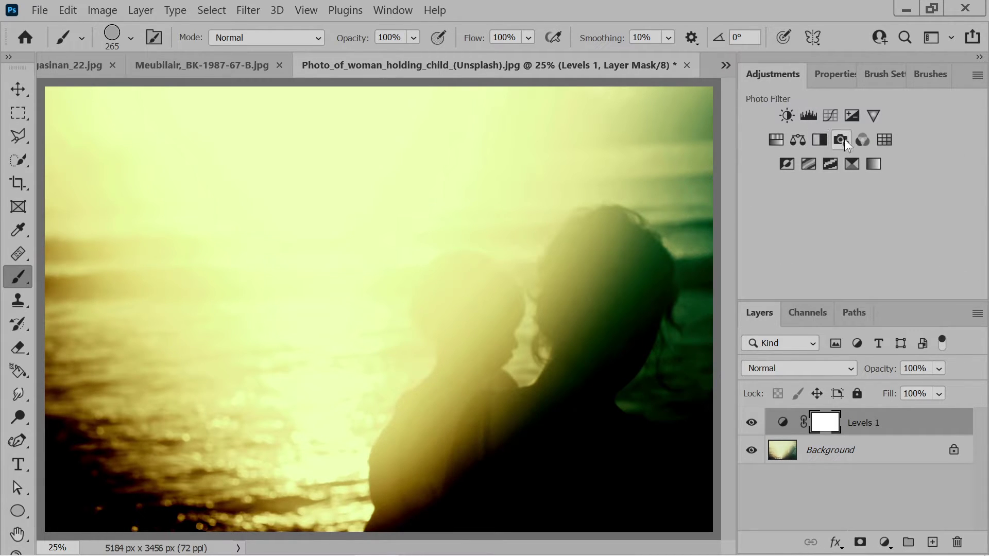
{"action": "left_click", "coordinate": [818, 140]}
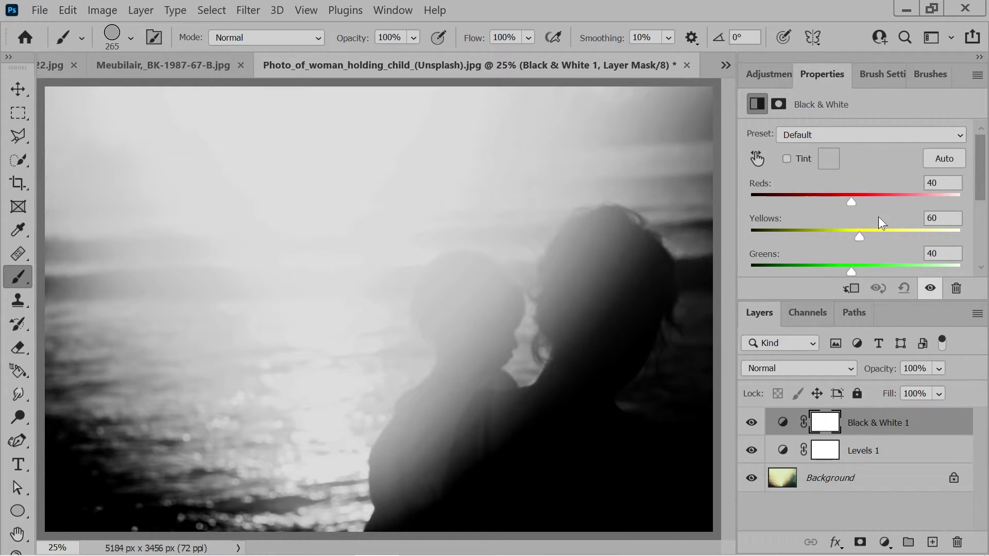
{"action": "left_click", "coordinate": [840, 134]}
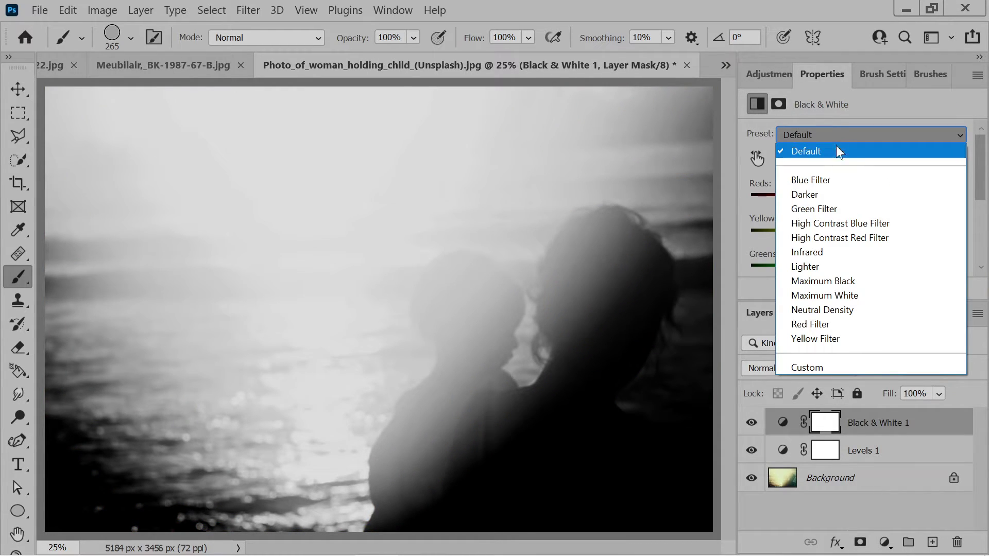
{"action": "left_click", "coordinate": [814, 268]}
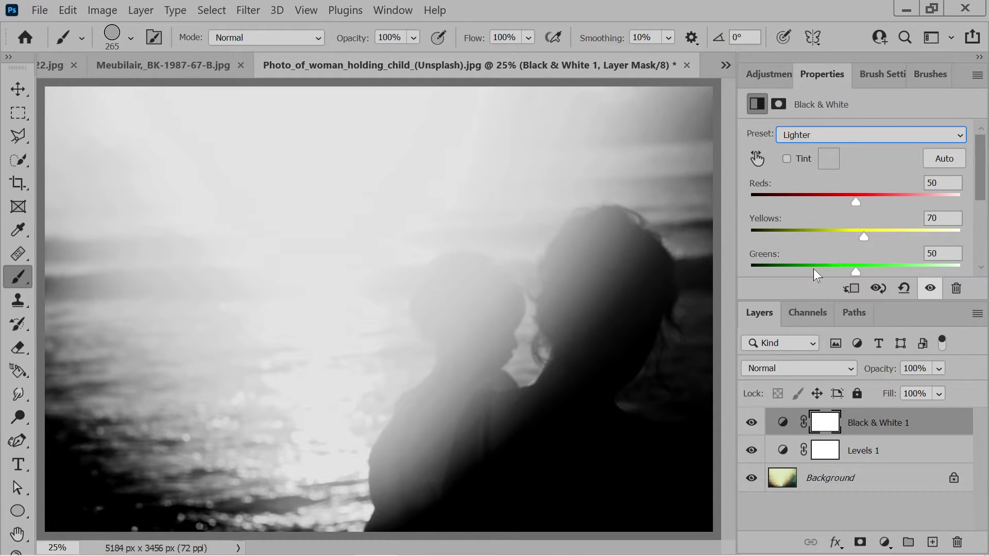
{"action": "left_click", "coordinate": [826, 135]}
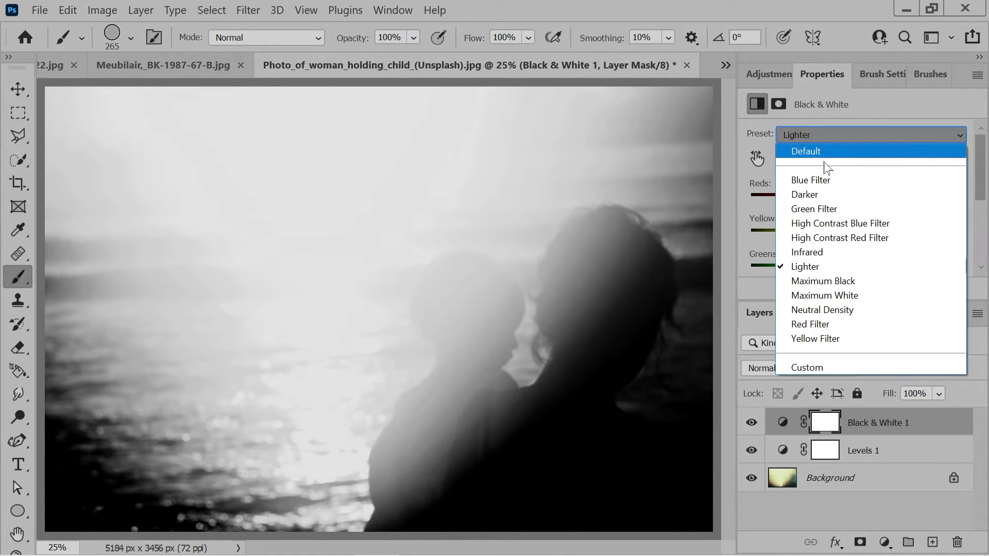
{"action": "left_click", "coordinate": [812, 324]}
{"action": "left_click", "coordinate": [843, 137]}
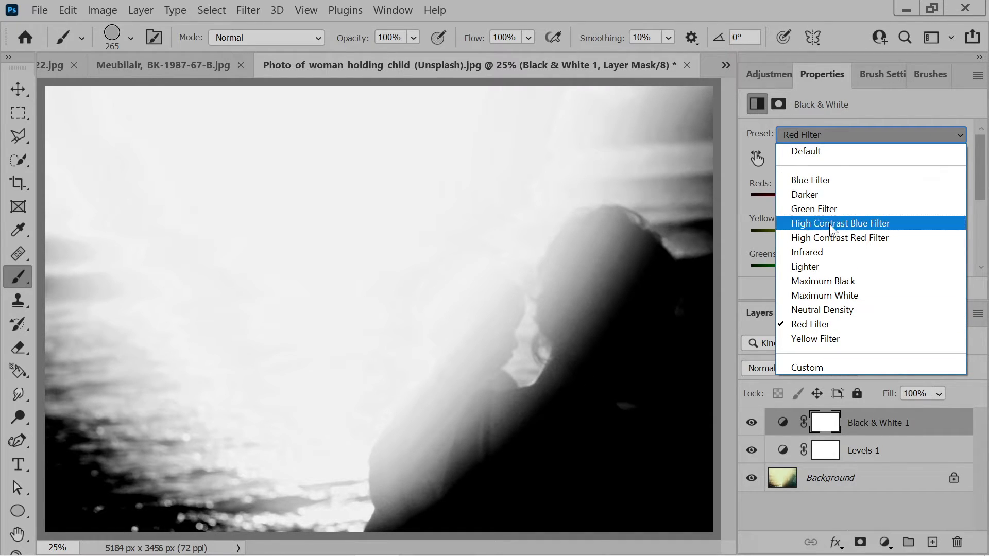
{"action": "left_click", "coordinate": [829, 267]}
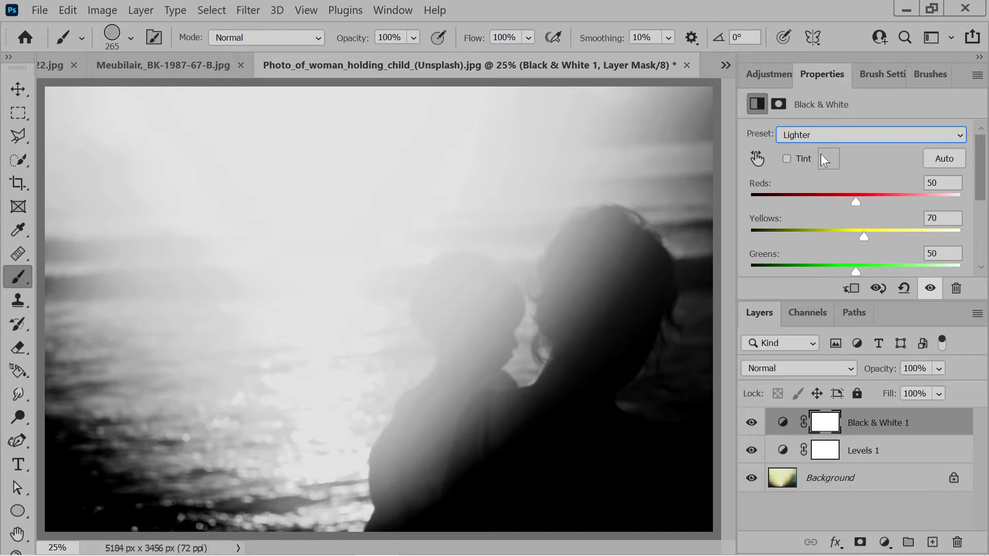
Enable Tint on the Black & White layer and set Reds to -86 and Greens to 300
{"action": "left_click", "coordinate": [788, 159]}
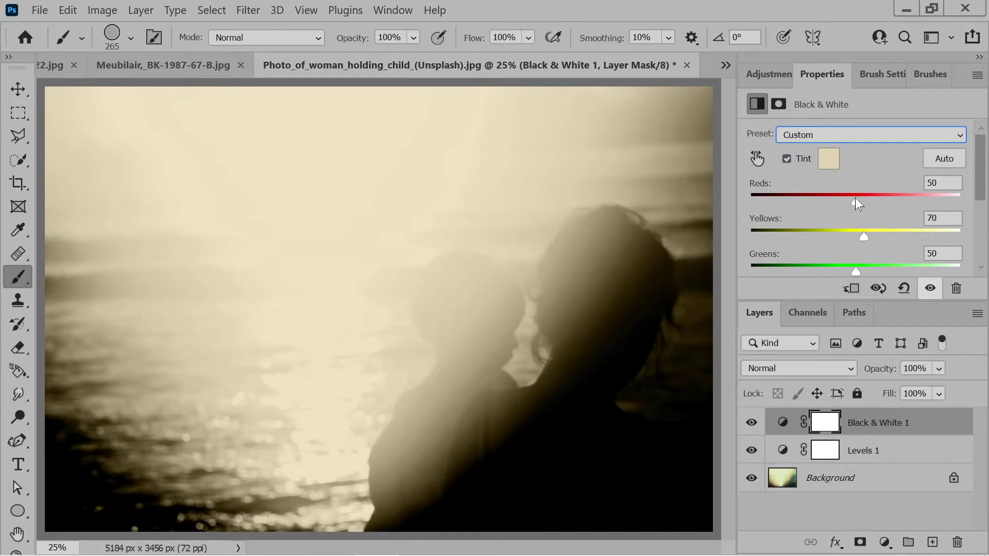
{"action": "left_click_drag", "start_coordinate": [855, 201], "coordinate": [799, 225]}
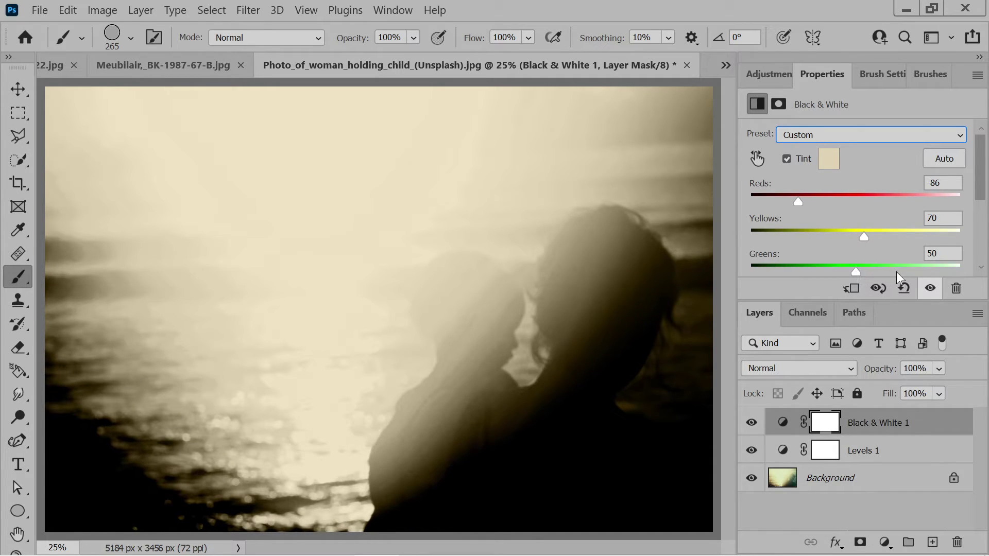
{"action": "left_click_drag", "start_coordinate": [852, 273], "coordinate": [979, 278]}
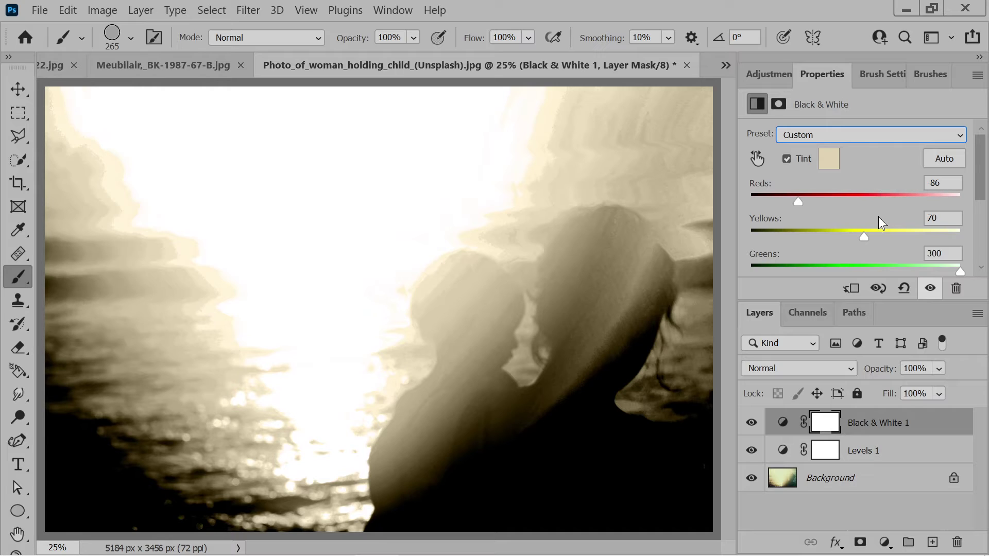
Change the Black & White layer's tint color to the blue 068ab5
{"action": "left_click", "coordinate": [828, 159]}
{"action": "left_click", "coordinate": [758, 308]}
{"action": "mouse_move", "coordinate": [721, 283]}
{"action": "left_mouse_down"}
{"action": "mouse_move", "coordinate": [729, 268]}
{"action": "mouse_move", "coordinate": [737, 357]}
{"action": "mouse_move", "coordinate": [720, 403]}
{"action": "mouse_move", "coordinate": [698, 260]}
{"action": "mouse_move", "coordinate": [700, 279]}
{"action": "mouse_move", "coordinate": [718, 278]}
{"action": "mouse_move", "coordinate": [720, 302]}
{"action": "mouse_move", "coordinate": [734, 310]}
{"action": "mouse_move", "coordinate": [723, 219]}
{"action": "mouse_move", "coordinate": [732, 253]}
{"action": "left_mouse_up"}
{"action": "left_click", "coordinate": [762, 314]}
{"action": "left_click_drag", "start_coordinate": [775, 315], "coordinate": [774, 314]}
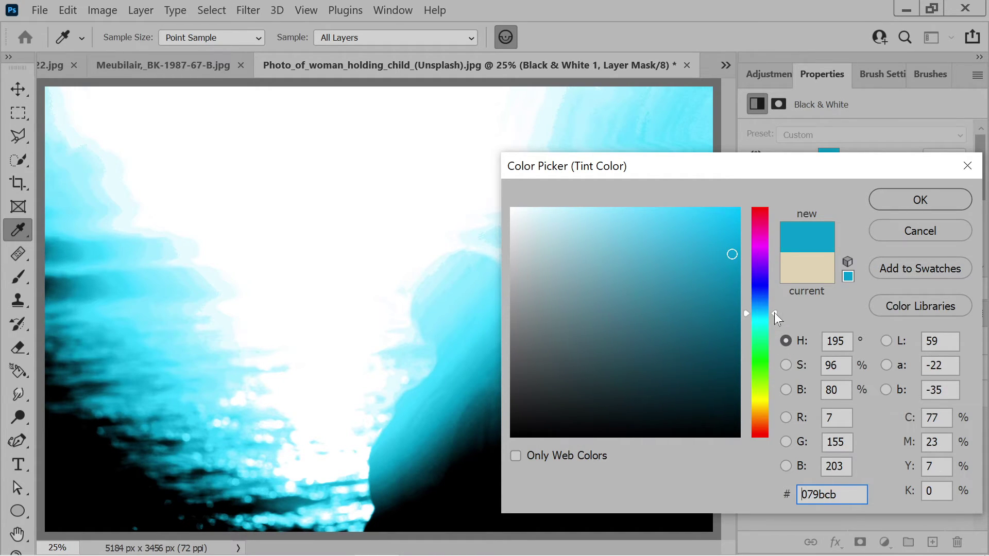
{"action": "left_click_drag", "start_coordinate": [732, 254], "coordinate": [730, 270]}
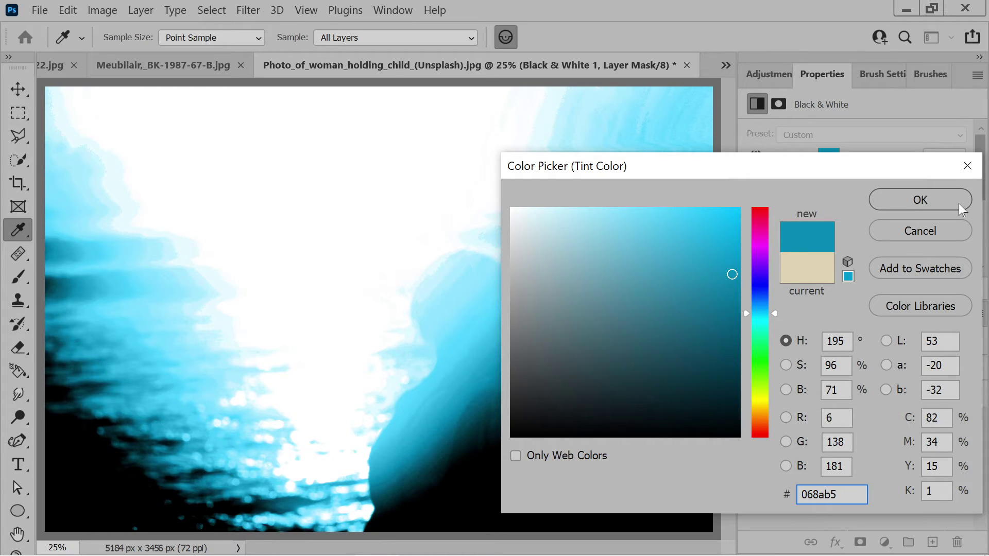
{"action": "left_click", "coordinate": [942, 208]}
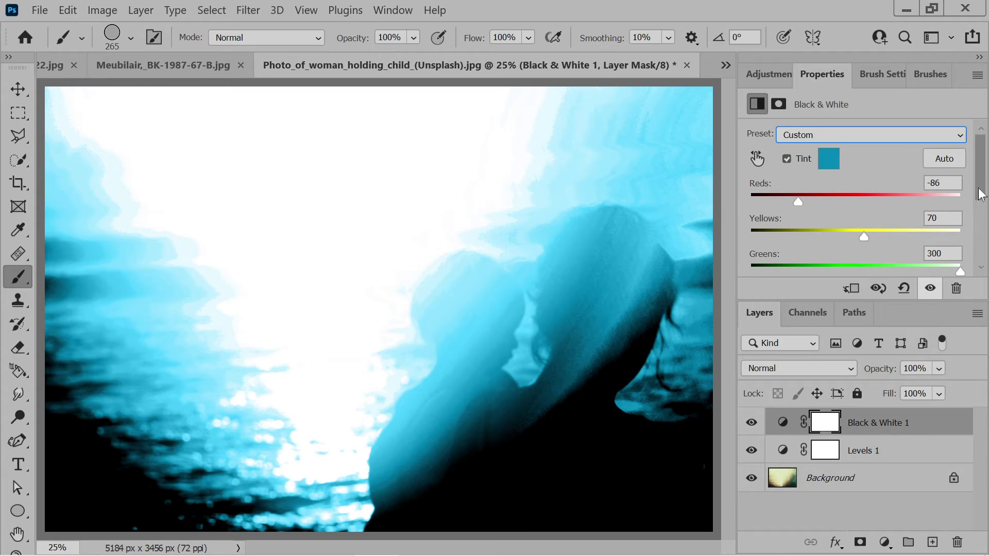
Add a Channel Mixer adjustment layer above the Black & White layer and make its output monochrome
{"action": "left_click_drag", "start_coordinate": [980, 193], "coordinate": [968, 134]}
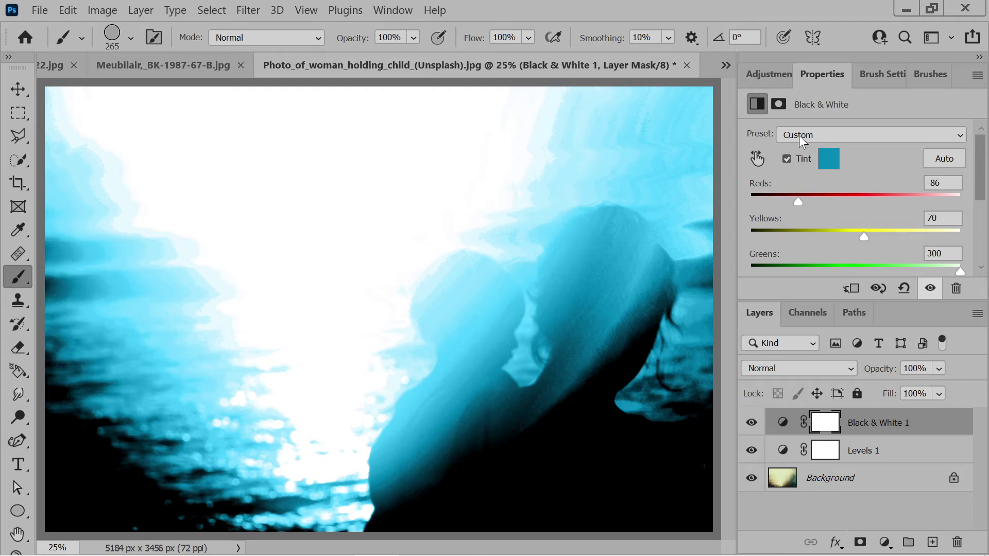
{"action": "left_click", "coordinate": [765, 76]}
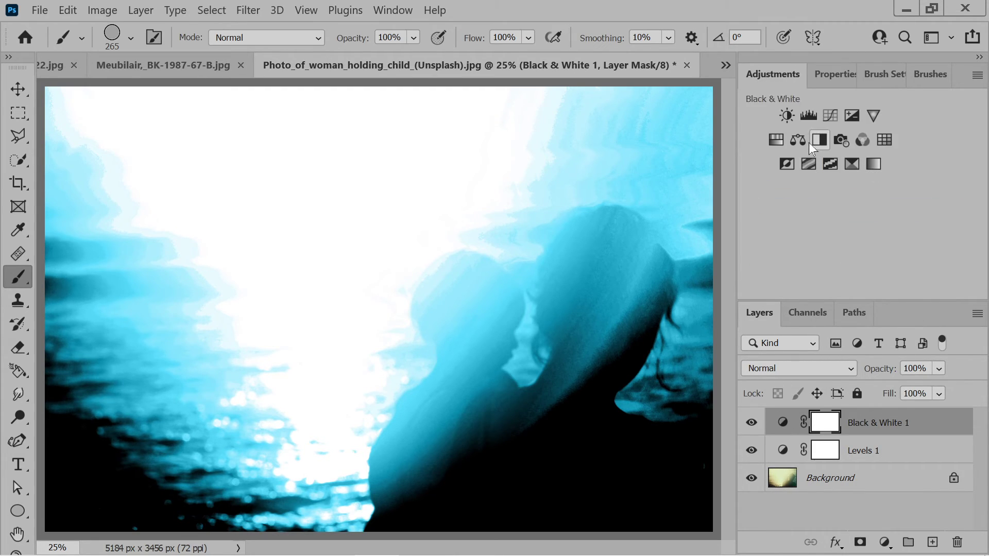
{"action": "left_click", "coordinate": [864, 141]}
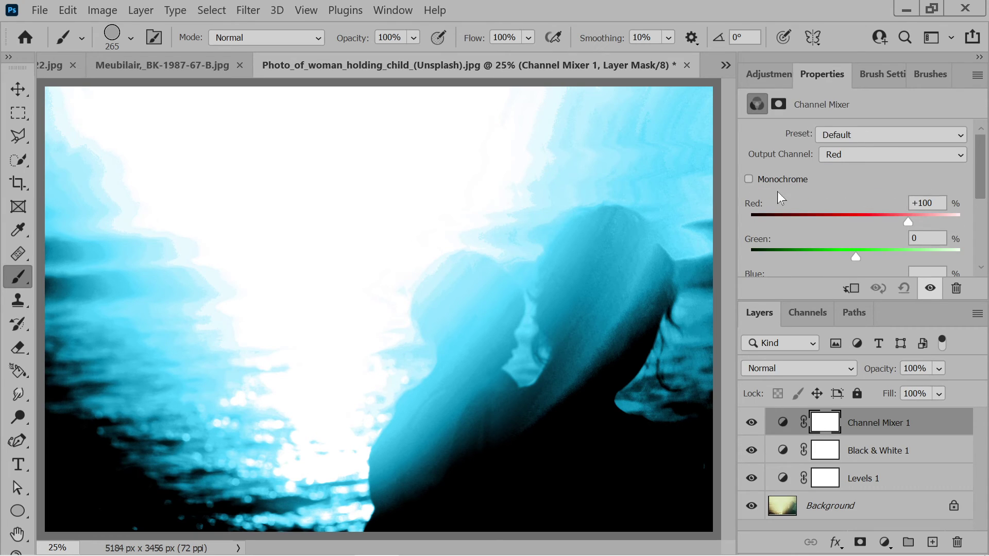
{"action": "left_click", "coordinate": [748, 178]}
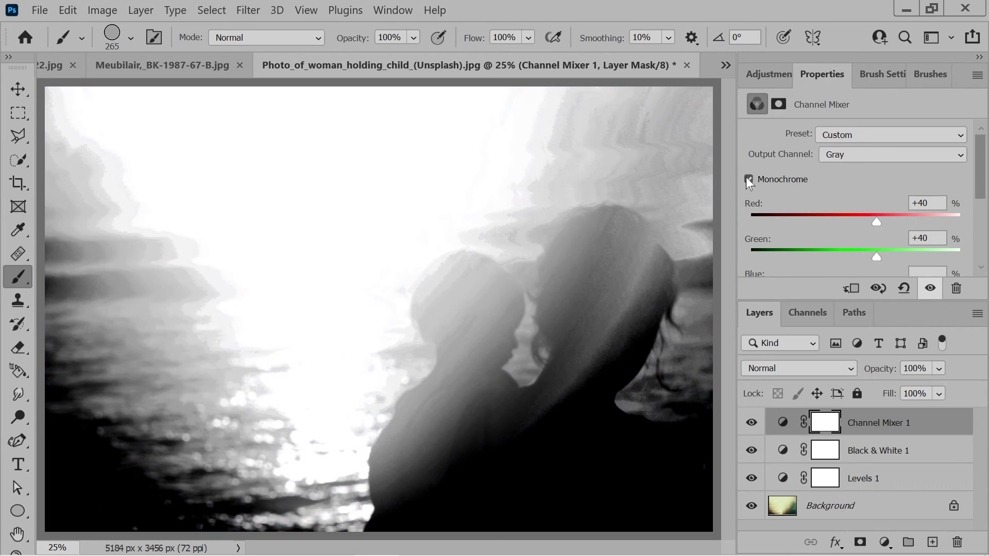